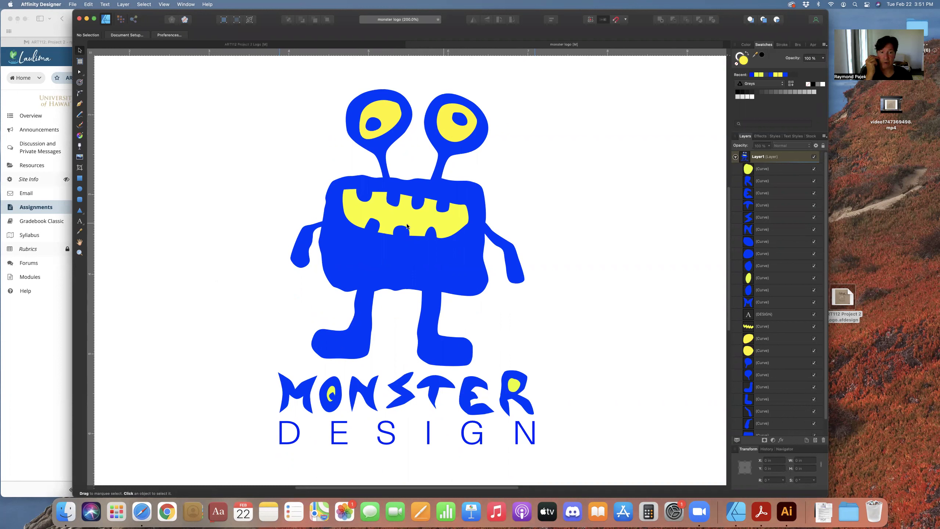
# Copy the yellow shapes of both monster eyes, paste them, and move the copies to the empty area beside the monster's head
pyautogui.click(451, 132)
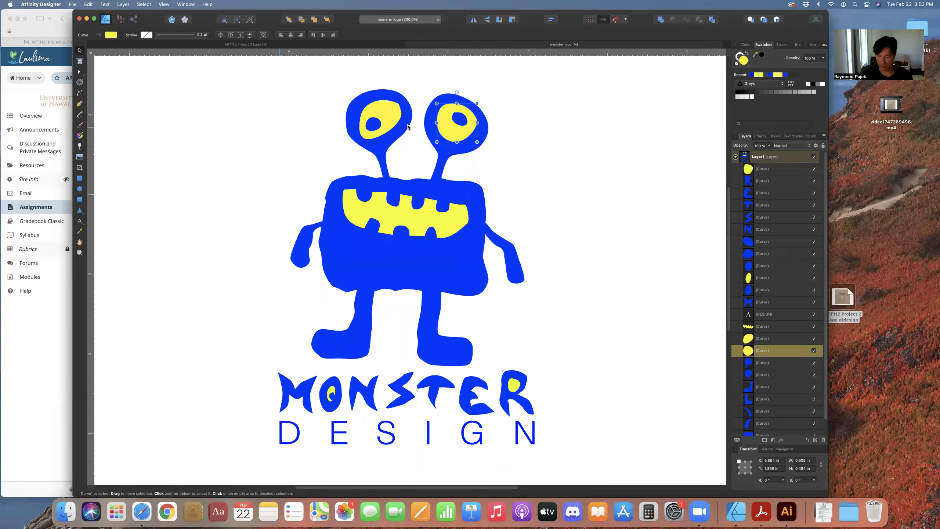
pyautogui.keyDown('shift'); pyautogui.click(389, 122); pyautogui.keyUp('shift')
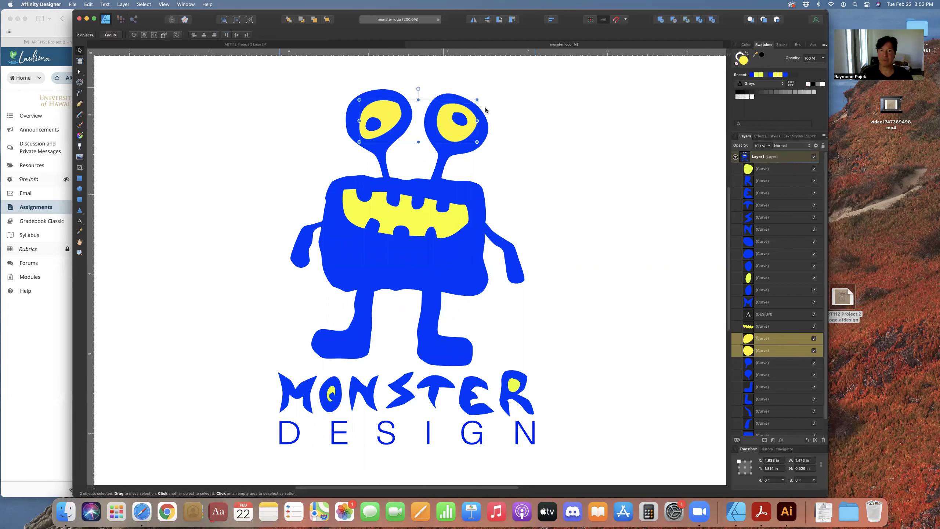
pyautogui.click(84, 4)
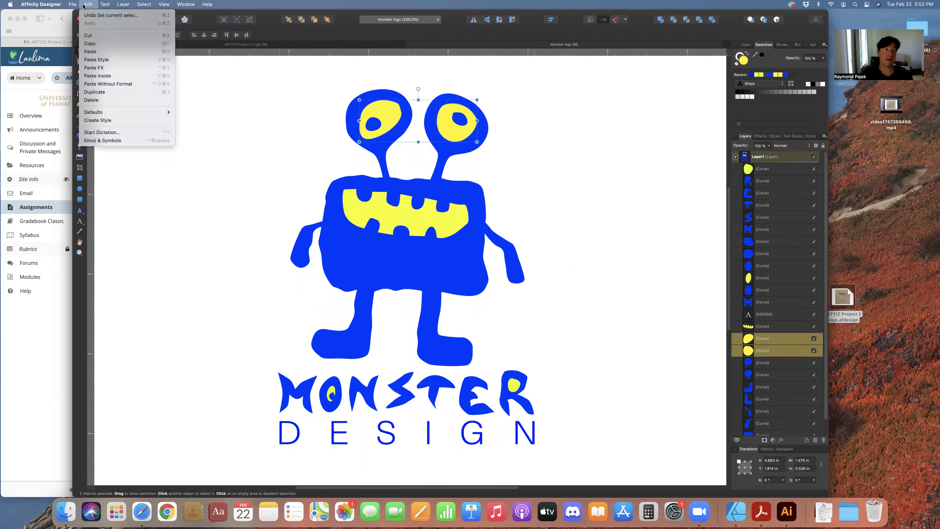
pyautogui.click(93, 43)
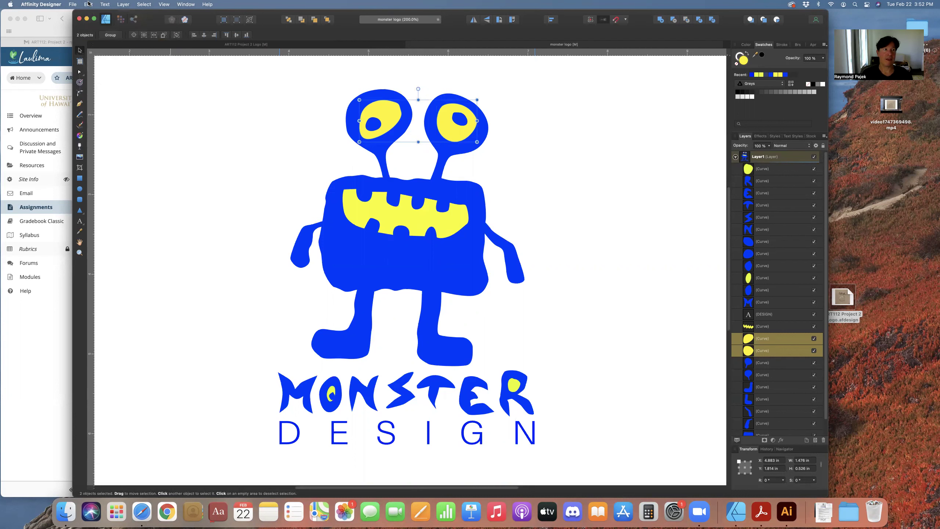
pyautogui.click(89, 4)
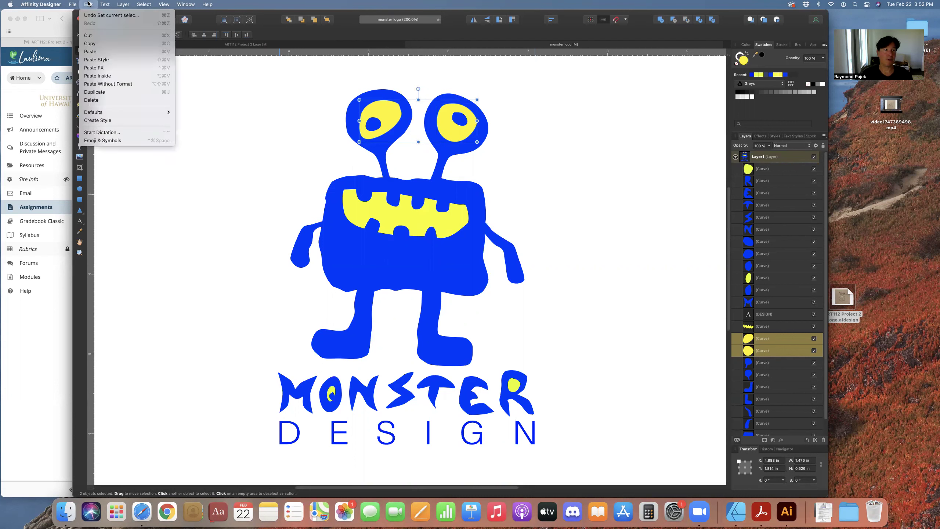
pyautogui.click(86, 52)
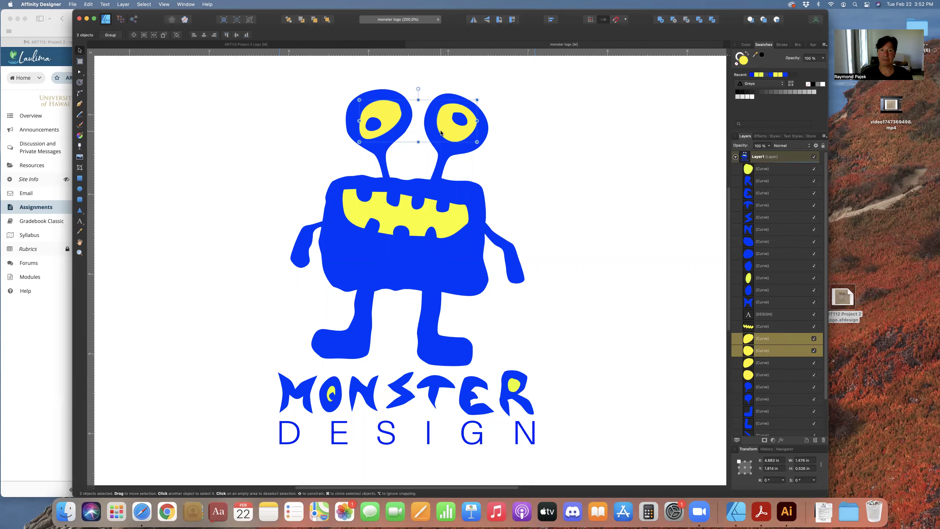
pyautogui.moveTo(443, 132); pyautogui.dragTo(640, 159)
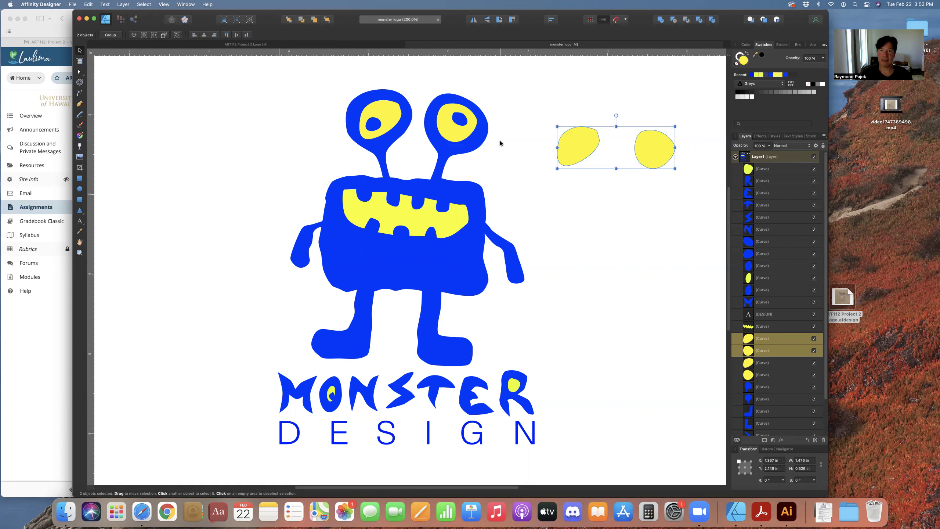
# Paste a second pair of the yellow eye shapes and overlap it on the first copies, offset slightly down and to the right
pyautogui.click(86, 4)
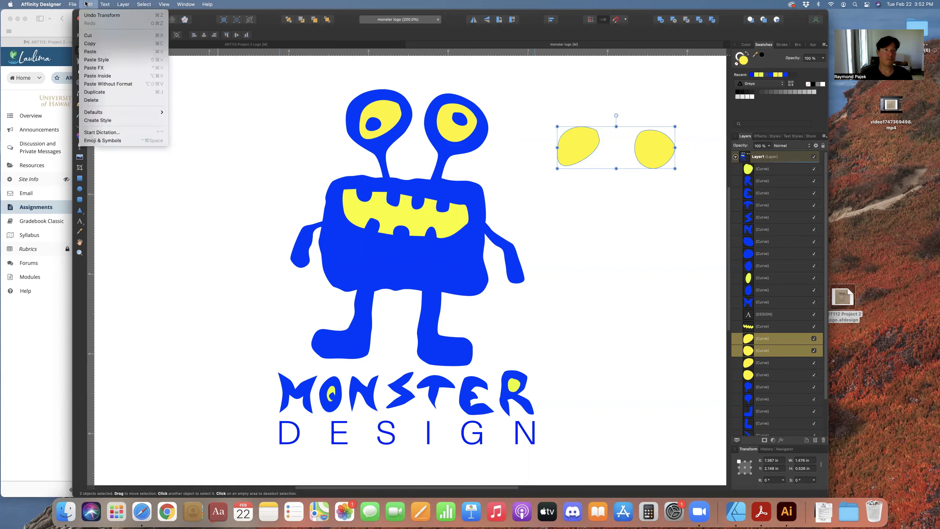
pyautogui.click(94, 52)
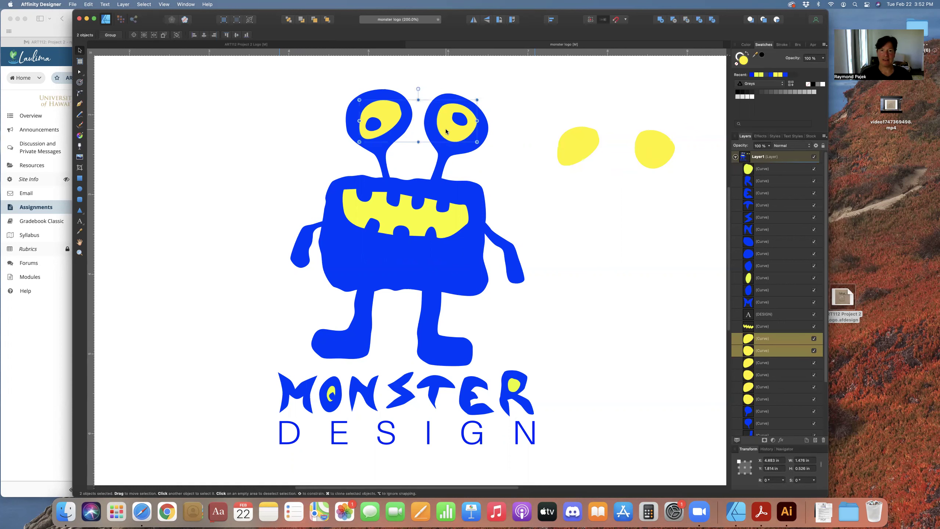
pyautogui.moveTo(483, 132); pyautogui.dragTo(628, 108)
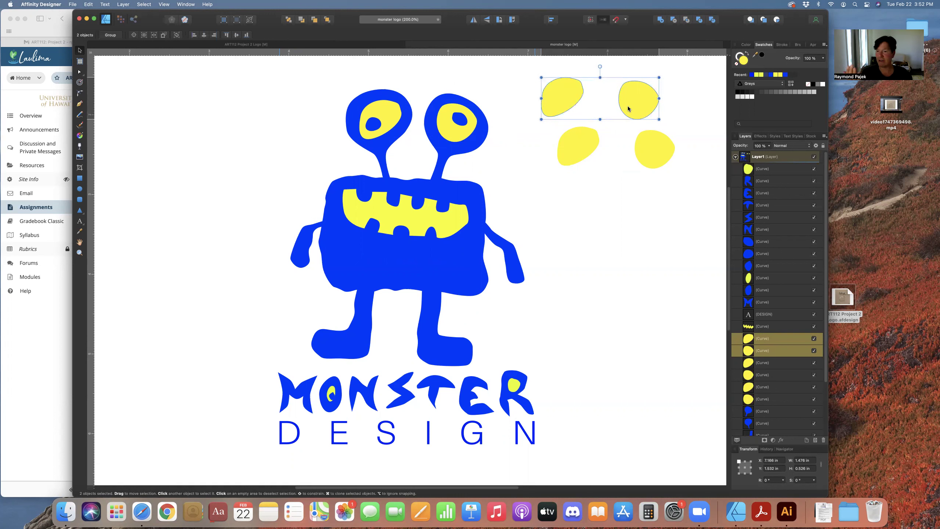
pyautogui.moveTo(627, 108); pyautogui.dragTo(641, 155)
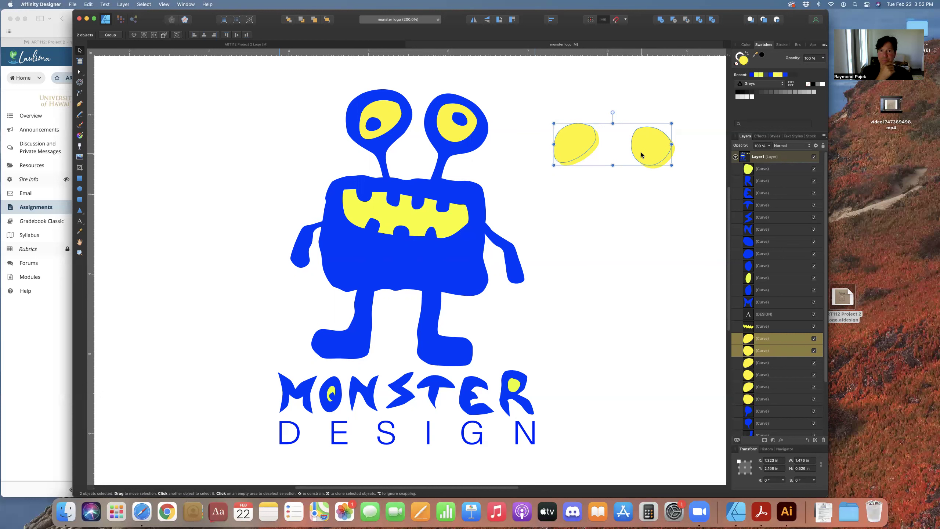
pyautogui.moveTo(642, 155); pyautogui.dragTo(650, 162)
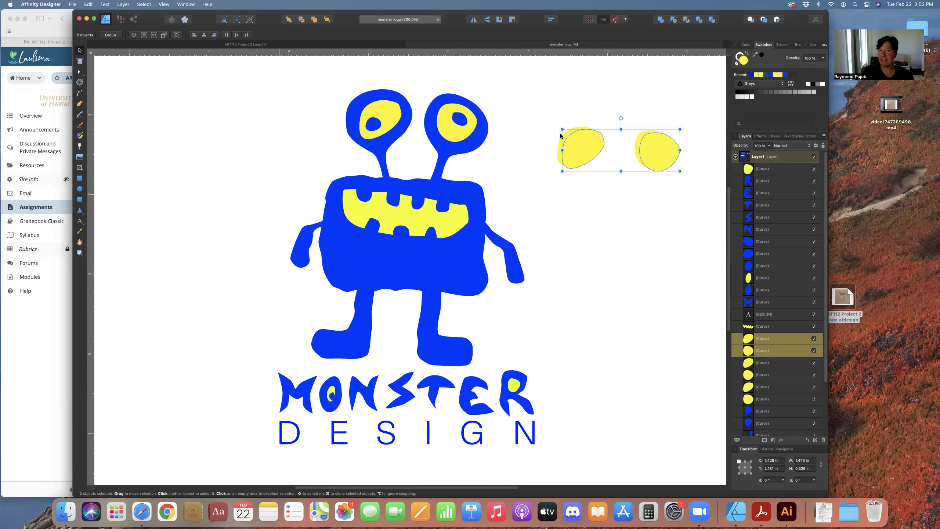
# Subtract the front shape from the back one in the left overlapping pair of eye copies to make a crescent
pyautogui.click(547, 124)
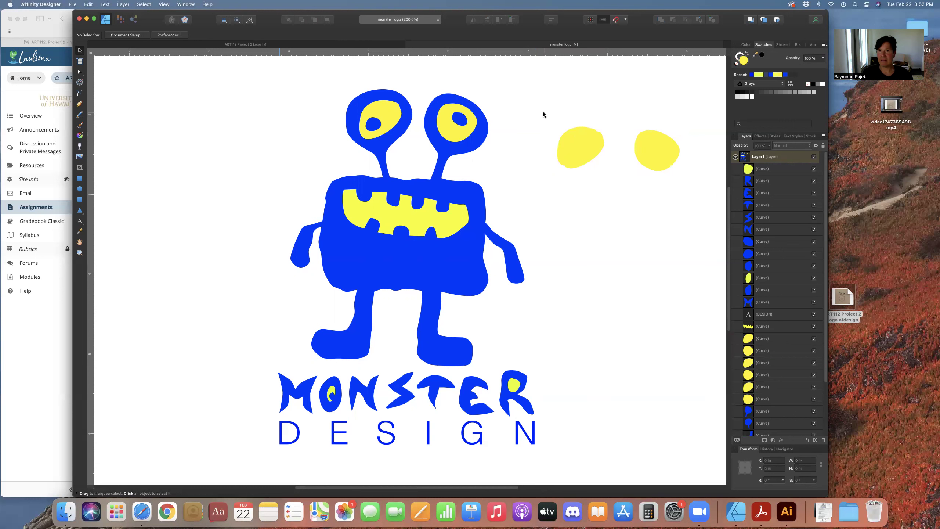
pyautogui.moveTo(537, 105); pyautogui.dragTo(611, 188)
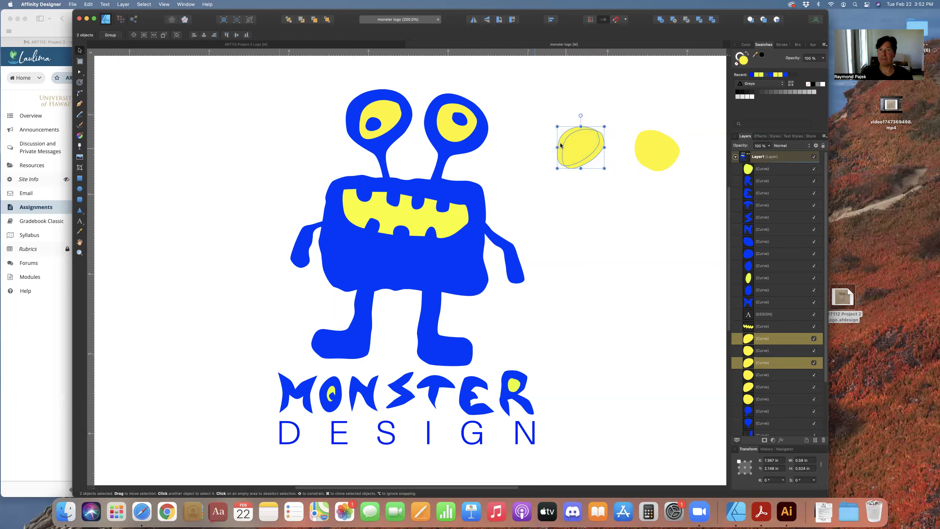
pyautogui.click(673, 21)
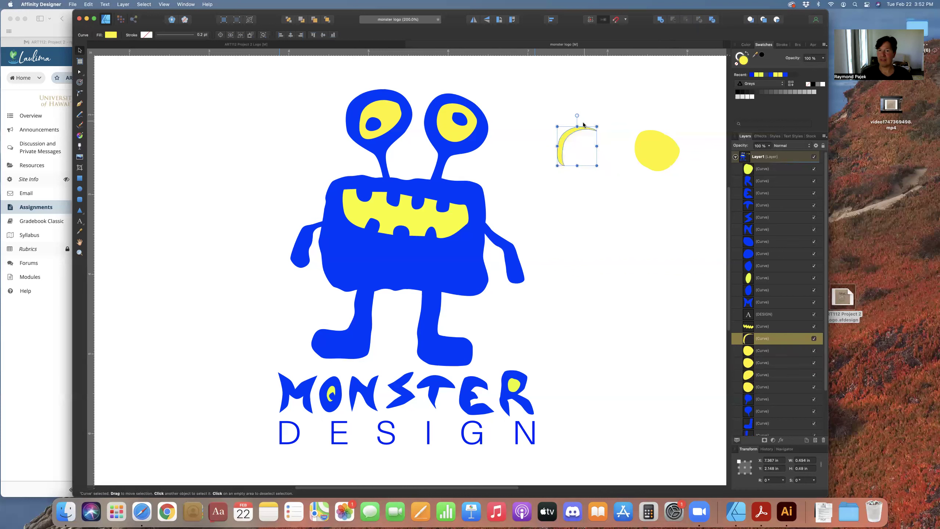
pyautogui.click(617, 182)
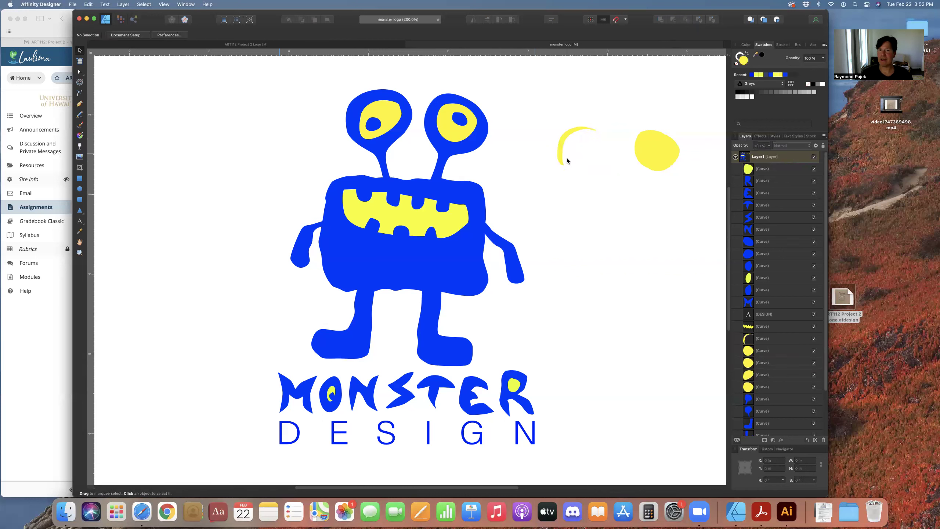
# Cut the right overlapping pair of eye copies into a matching crescent with a Subtract operation
pyautogui.moveTo(626, 115); pyautogui.dragTo(686, 191)
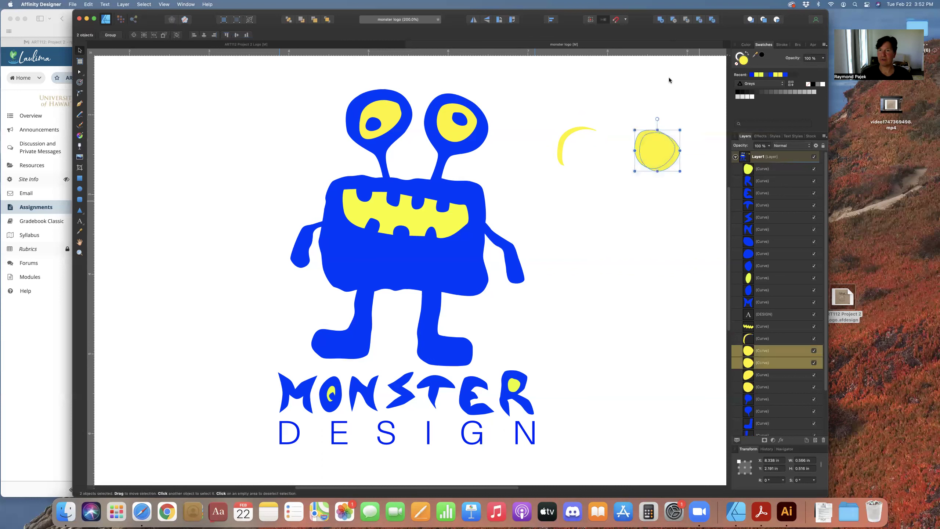
pyautogui.click(673, 20)
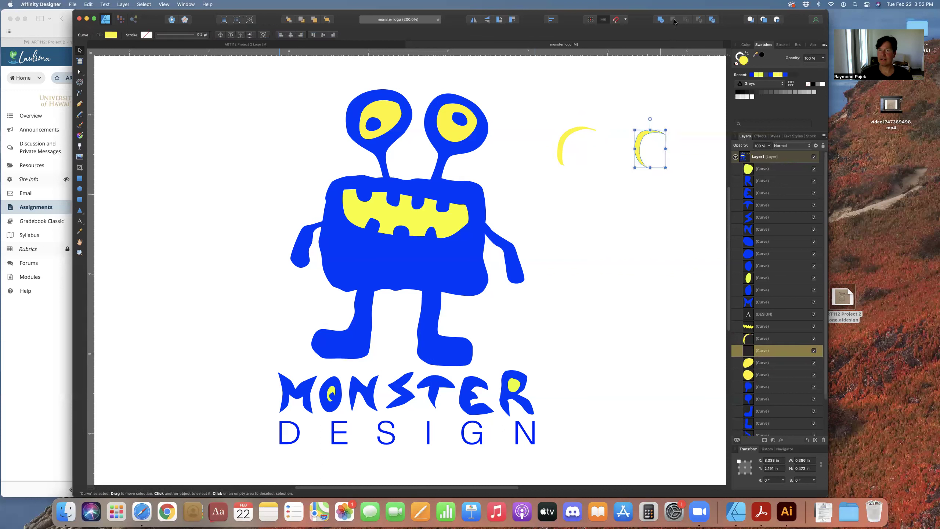
pyautogui.click(661, 191)
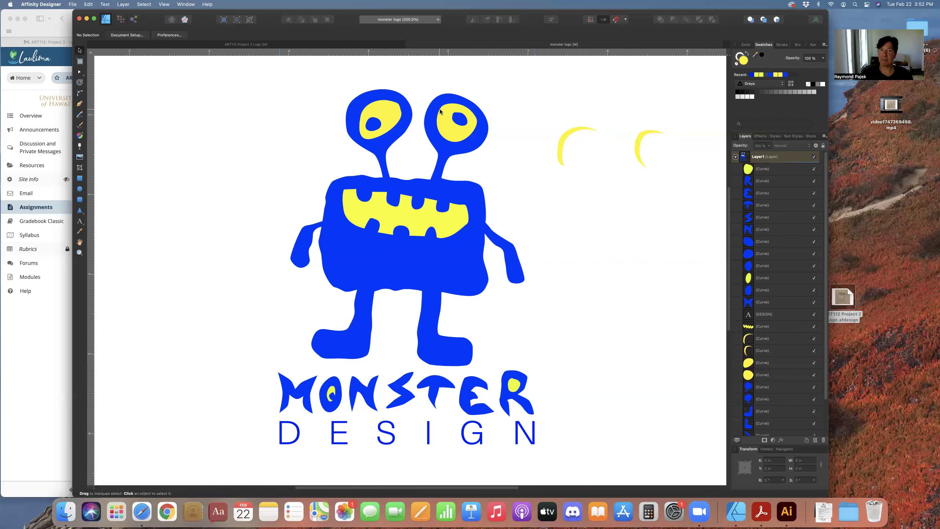
# Fill both crescents with golden yellow FED51F and place them along the upper-left edges of the monster's yellow eye shapes
pyautogui.moveTo(538, 100); pyautogui.dragTo(683, 191)
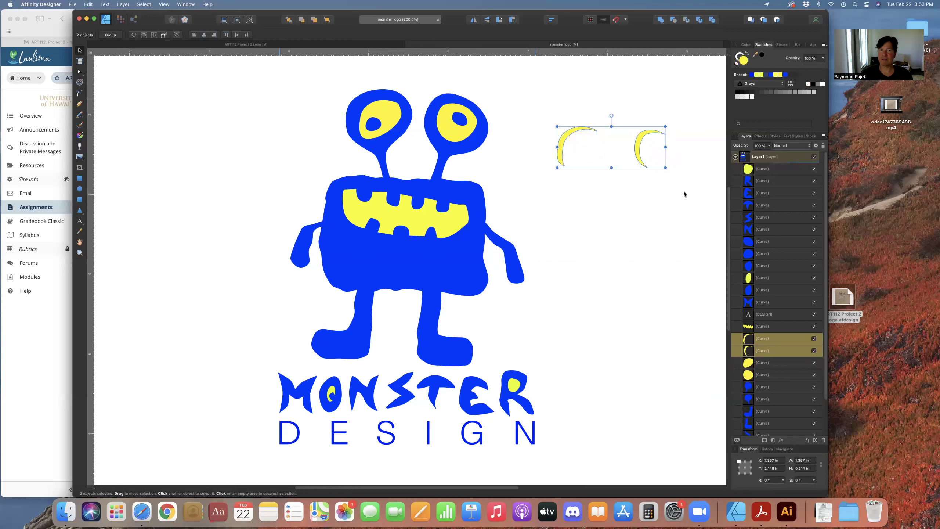
pyautogui.doubleClick(742, 58)
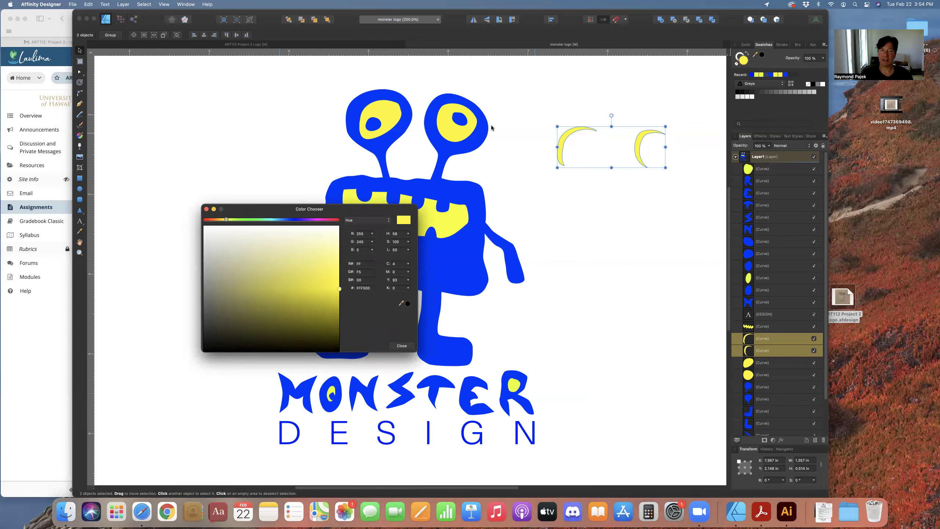
pyautogui.moveTo(278, 207); pyautogui.dragTo(542, 237)
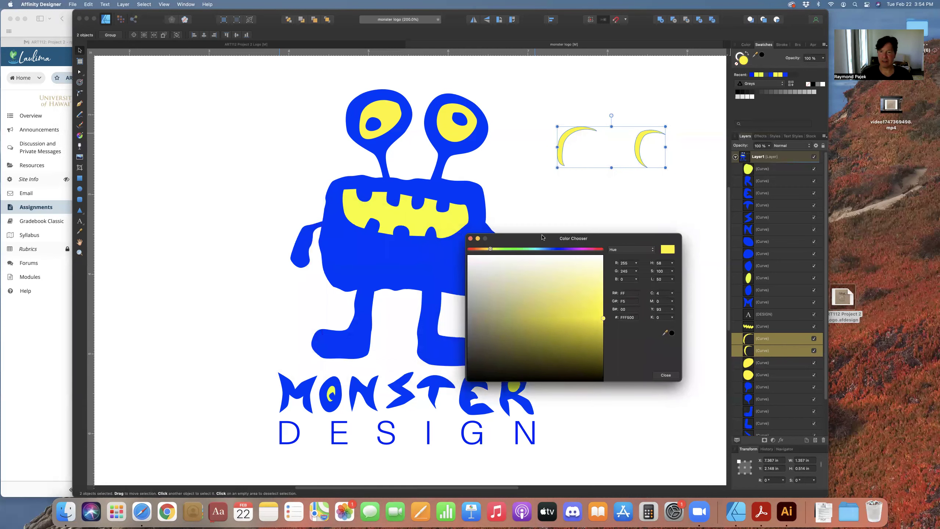
pyautogui.click(596, 327)
pyautogui.moveTo(586, 322); pyautogui.dragTo(578, 318)
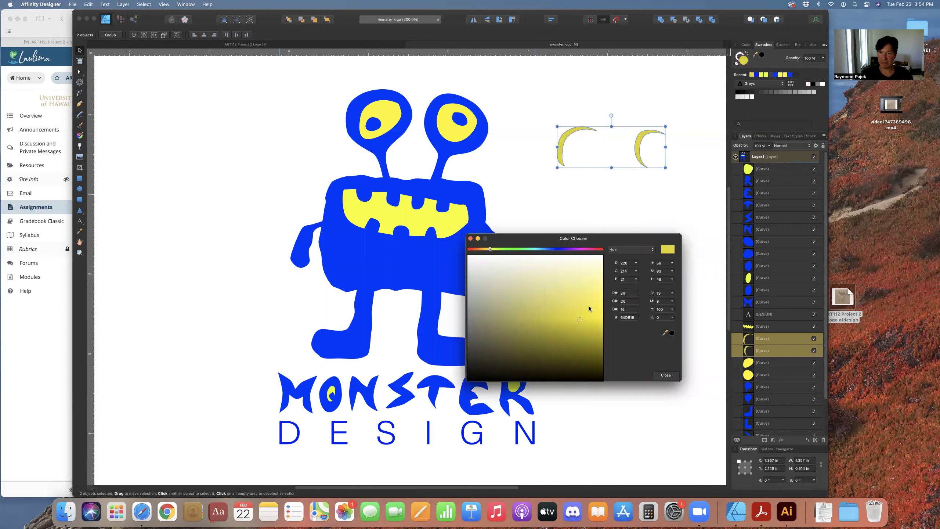
pyautogui.moveTo(593, 308); pyautogui.dragTo(601, 311)
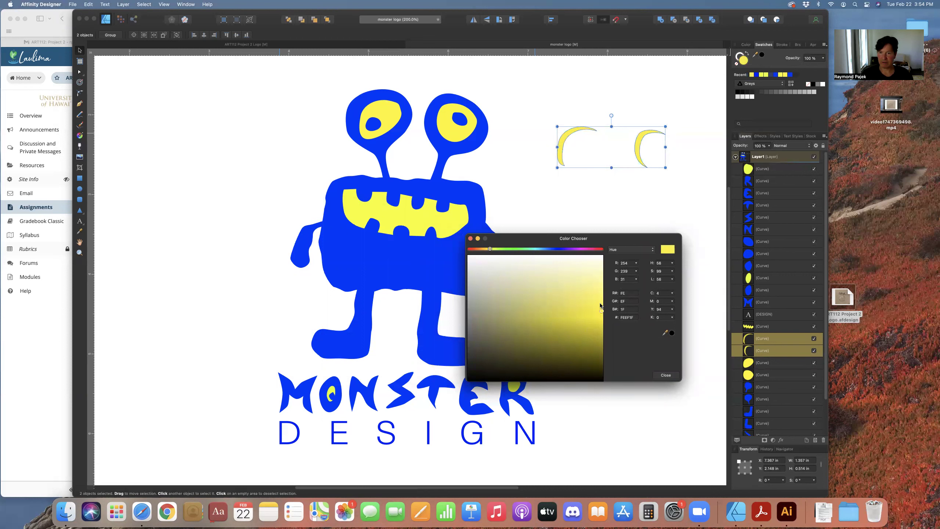
pyautogui.click(487, 251)
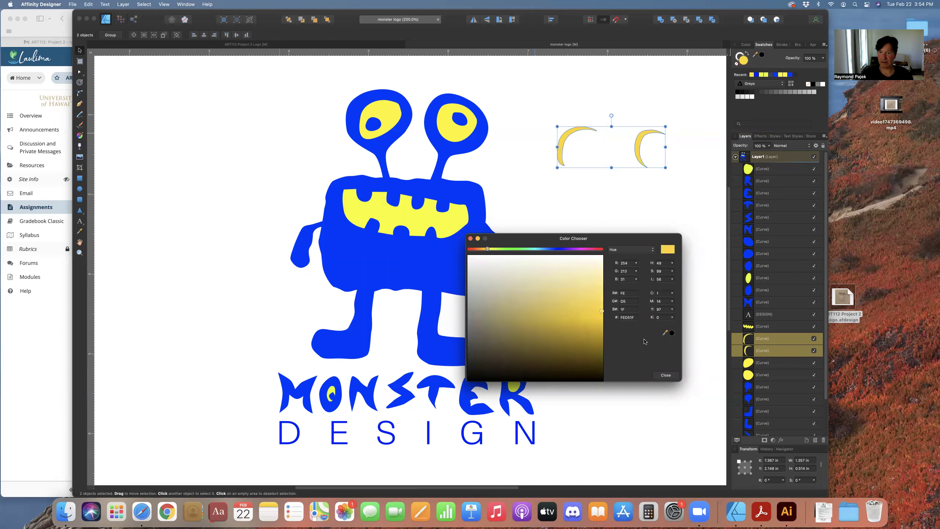
pyautogui.click(666, 376)
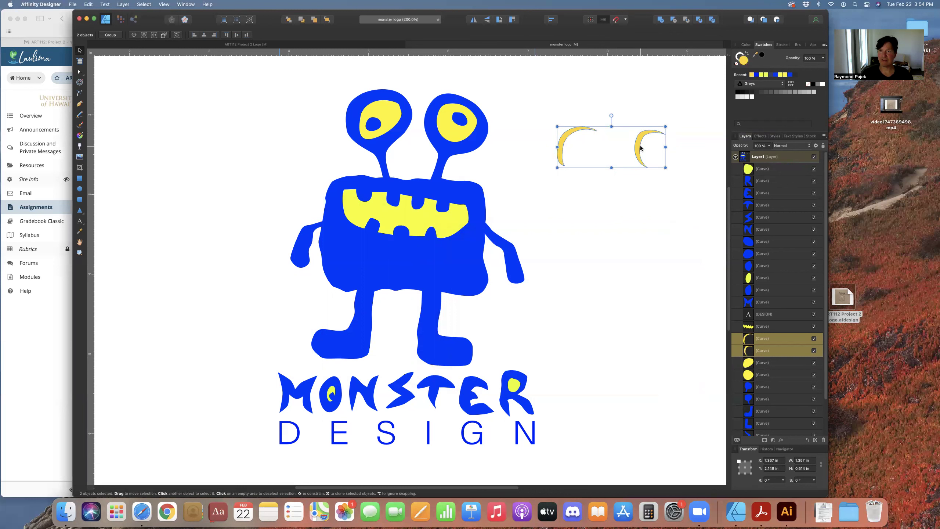
pyautogui.moveTo(637, 146); pyautogui.dragTo(439, 120)
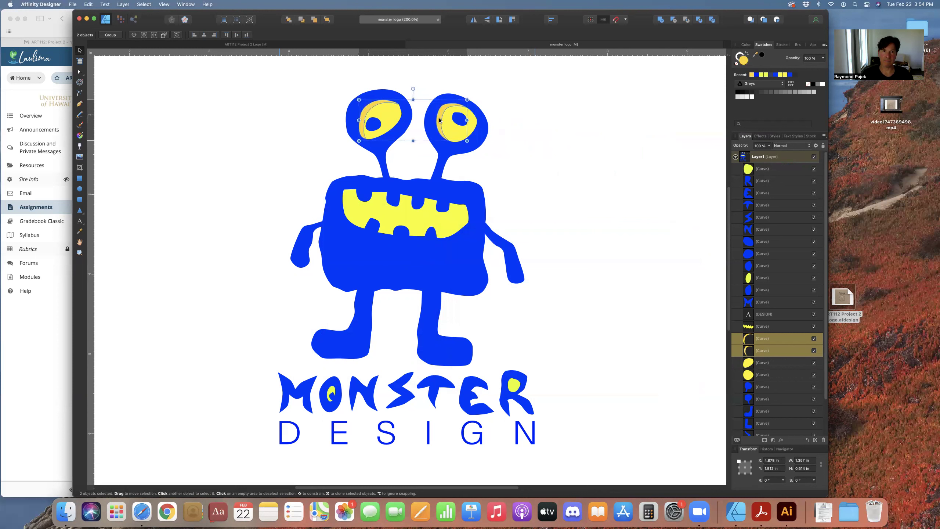
pyautogui.click(543, 172)
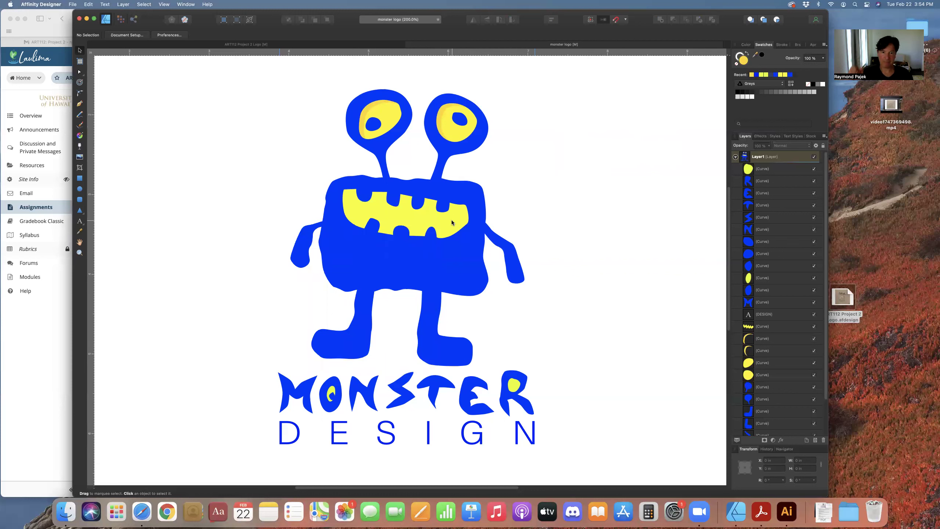
# Duplicate the monster's yellow mouth shape and place a single copy in the empty area beside the body, level with the original
pyautogui.click(448, 211)
pyautogui.press('super+j')
pyautogui.moveTo(452, 222)
pyautogui.mouseDown()
pyautogui.moveTo(655, 222)
pyautogui.moveTo(452, 224)
pyautogui.moveTo(655, 229)
pyautogui.moveTo(688, 287)
pyautogui.moveTo(667, 292)
pyautogui.mouseUp()
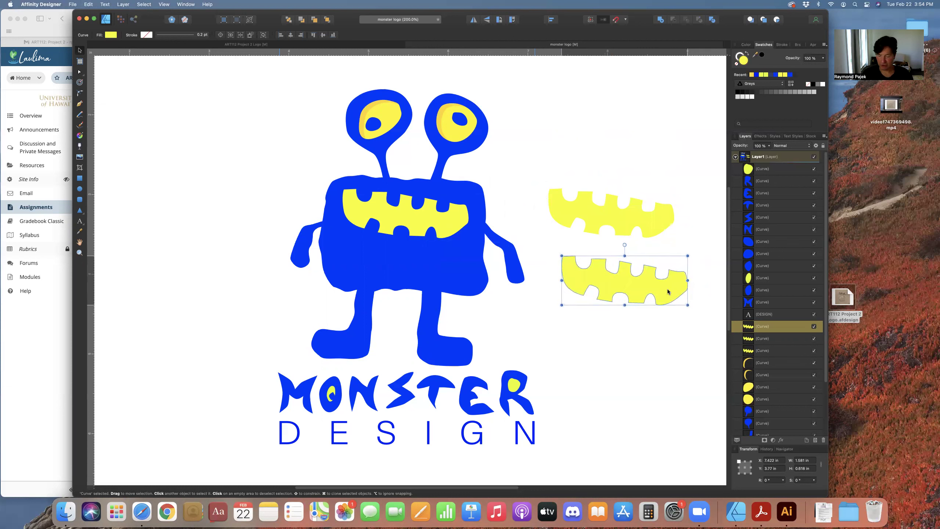
pyautogui.press('super+z')
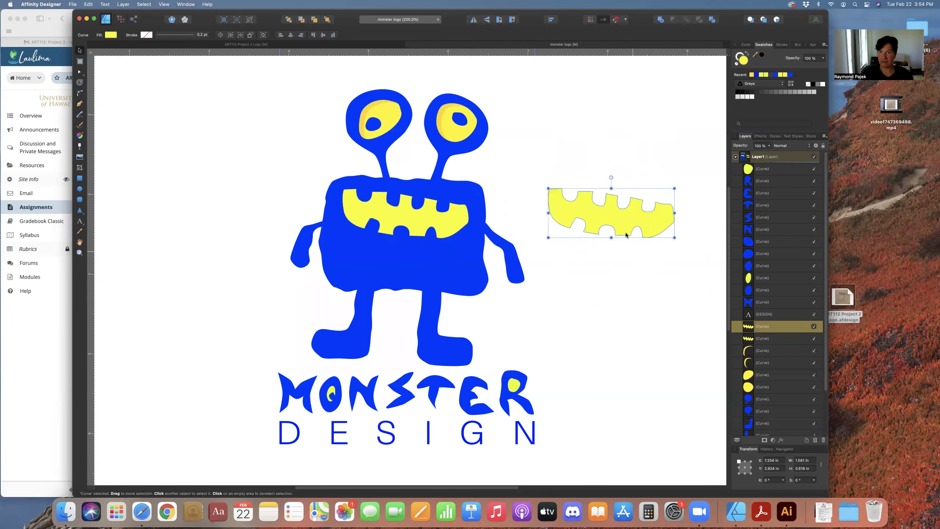
pyautogui.moveTo(623, 225)
pyautogui.mouseDown()
pyautogui.moveTo(589, 226)
pyautogui.moveTo(608, 225)
pyautogui.mouseUp()
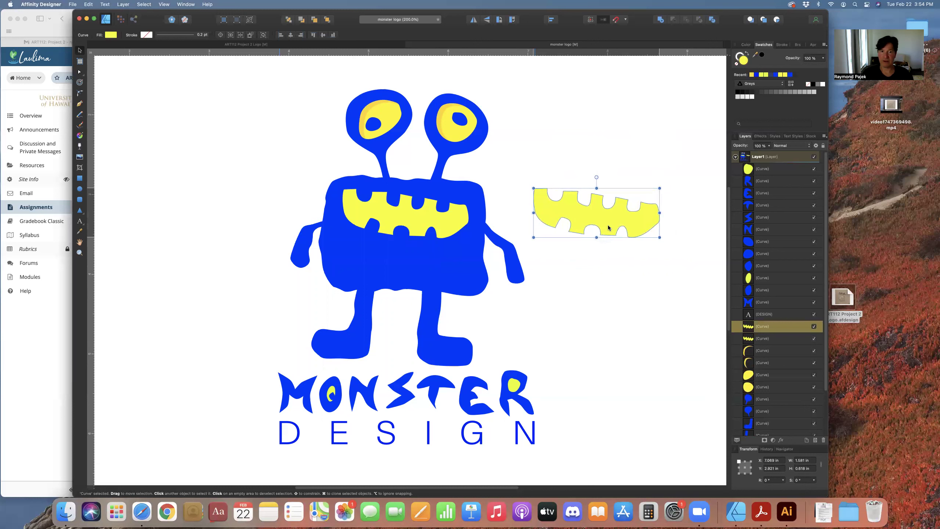
pyautogui.click(603, 262)
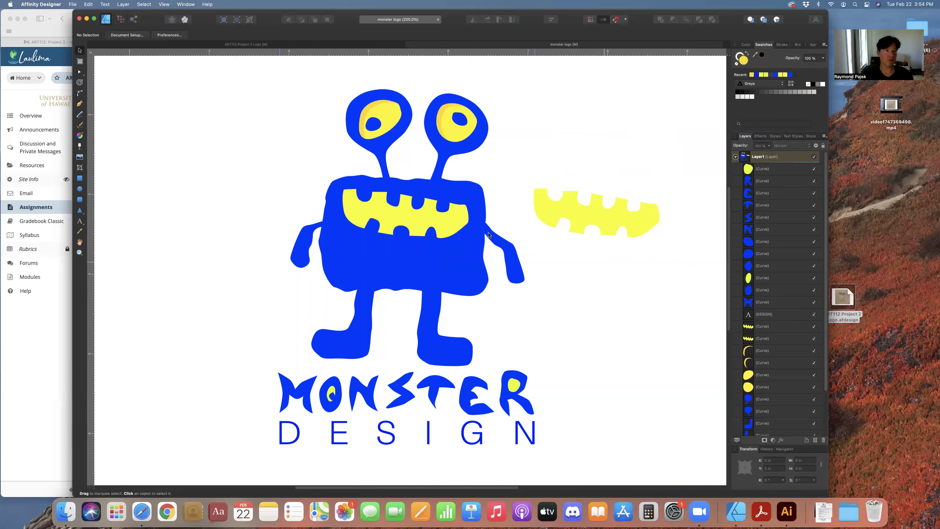
# Draw a closed Pen shape about 2.1 in wide with a curved lower edge across the mouth copy's upper half, and fill it blue
pyautogui.click(78, 103)
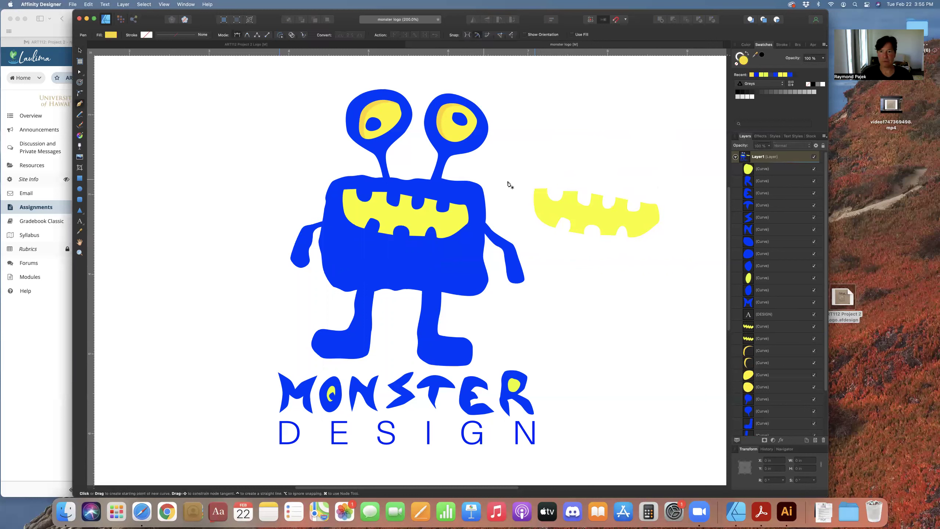
pyautogui.click(519, 183)
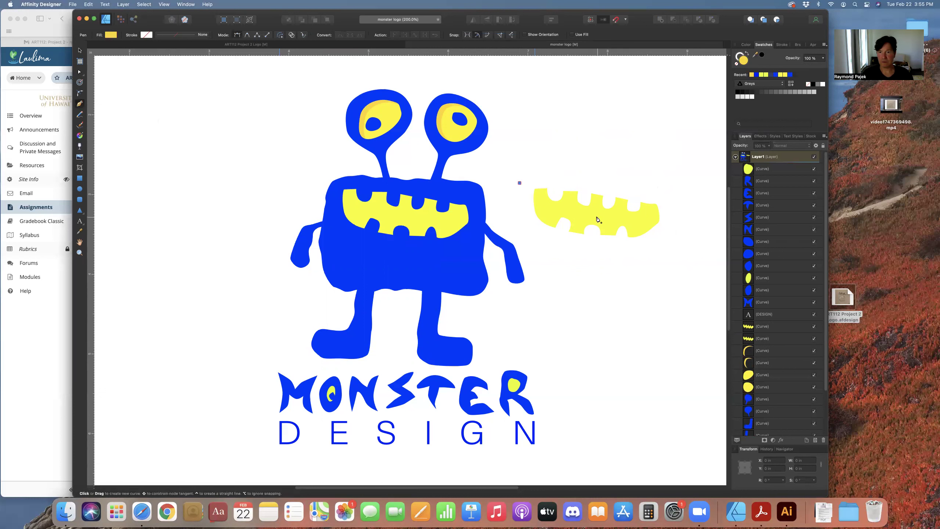
pyautogui.moveTo(595, 215); pyautogui.dragTo(597, 181)
pyautogui.click(685, 206)
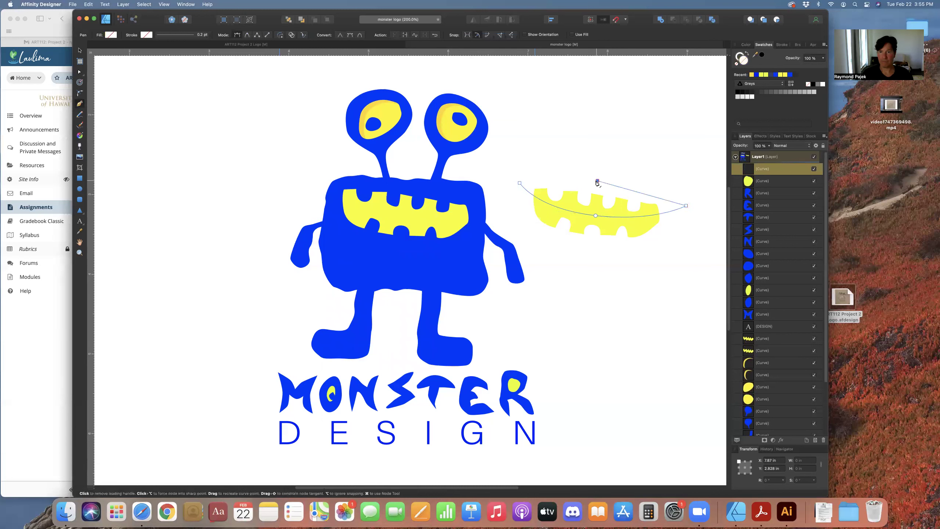
pyautogui.click(519, 183)
pyautogui.click(80, 50)
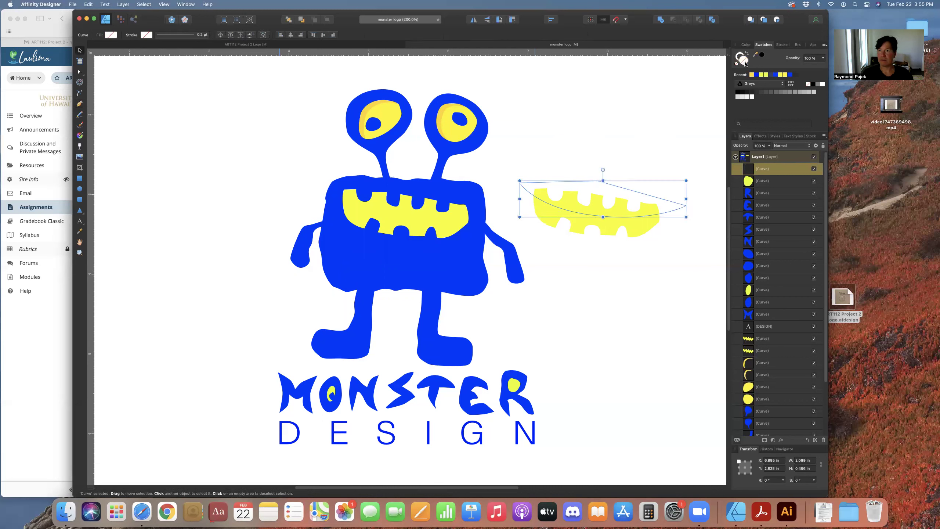
pyautogui.click(756, 75)
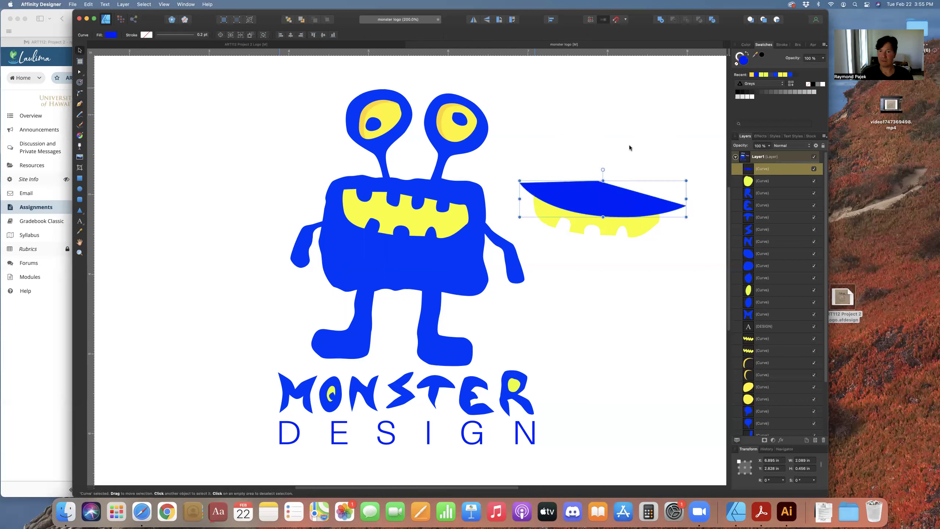
# Try subtracting the blue shape from the yellow mouth copy, undo the operation and clear the selection
pyautogui.click(637, 232)
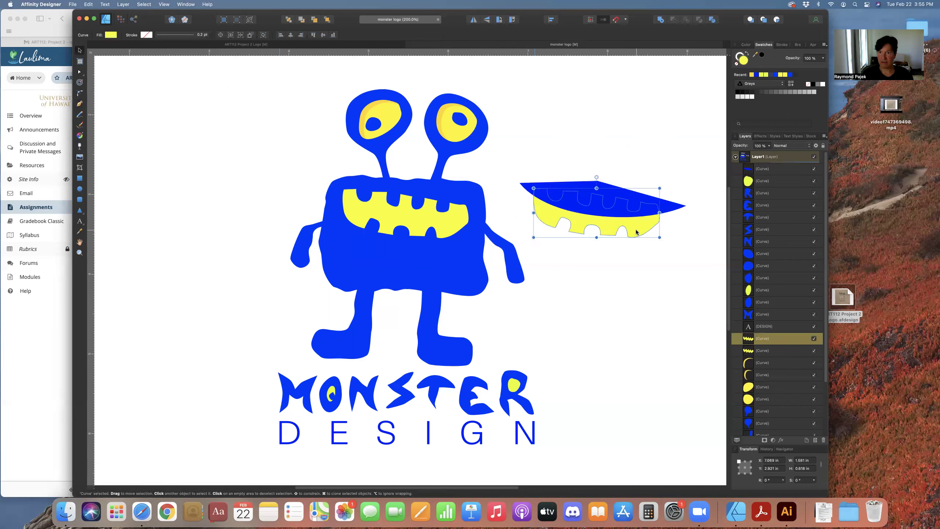
pyautogui.click(632, 122)
pyautogui.moveTo(528, 132); pyautogui.dragTo(662, 249)
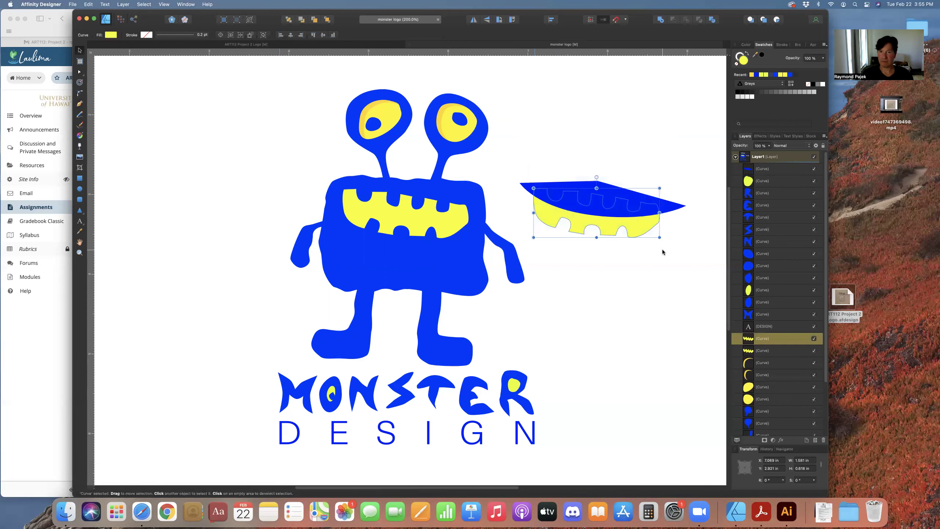
pyautogui.keyDown('shift'); pyautogui.click(668, 208); pyautogui.keyUp('shift')
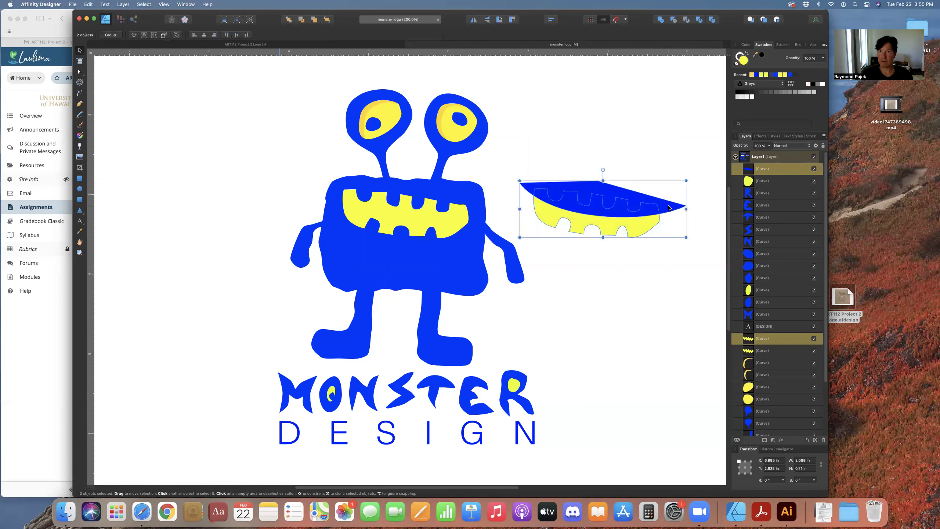
pyautogui.click(673, 20)
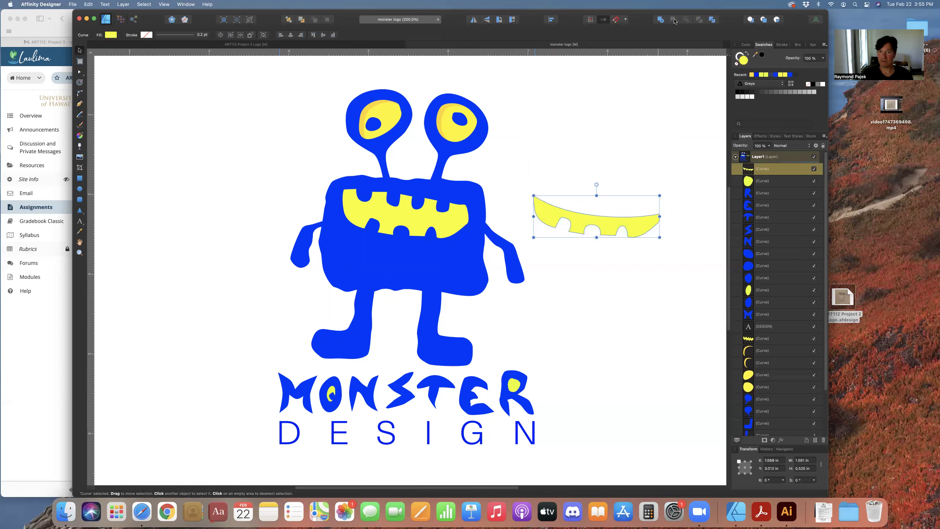
pyautogui.press('super+z')
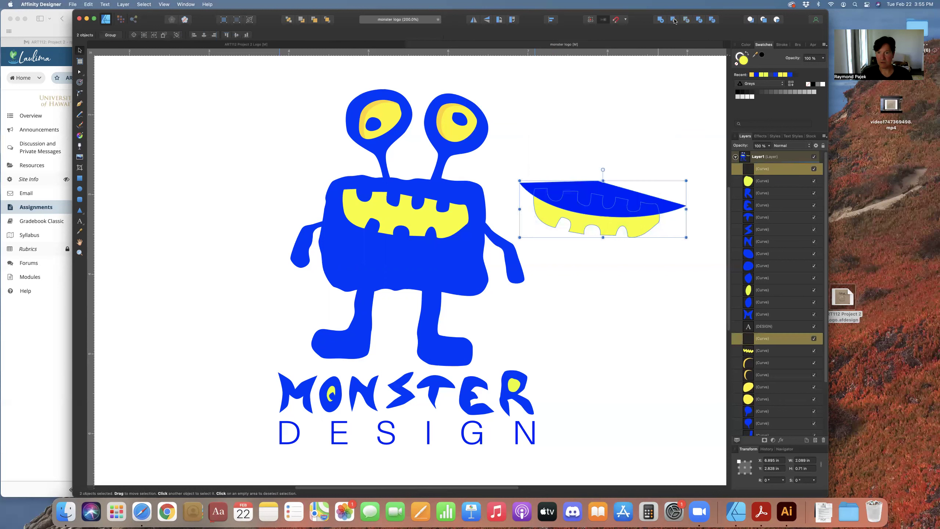
pyautogui.click(660, 106)
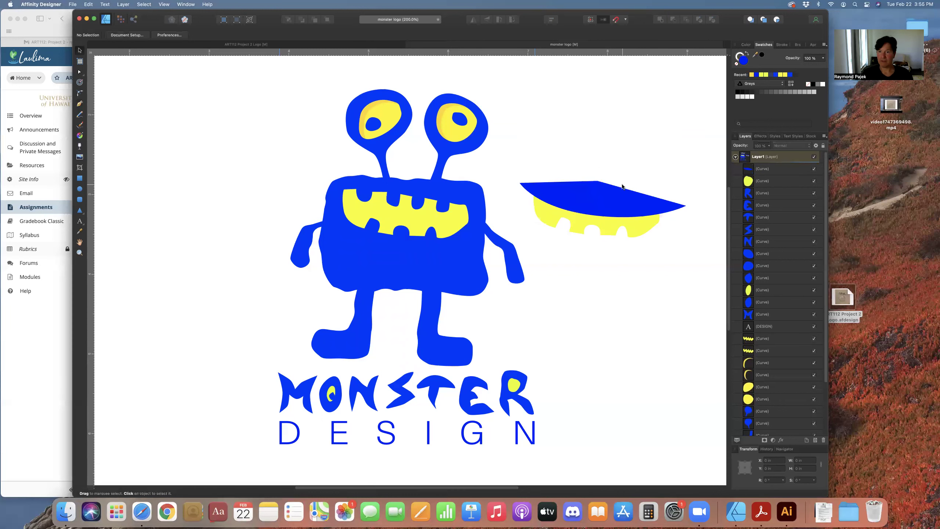
# Try an Xor on the blue shape and the mouth copy, undo it, and intersect the two shapes instead
pyautogui.click(617, 205)
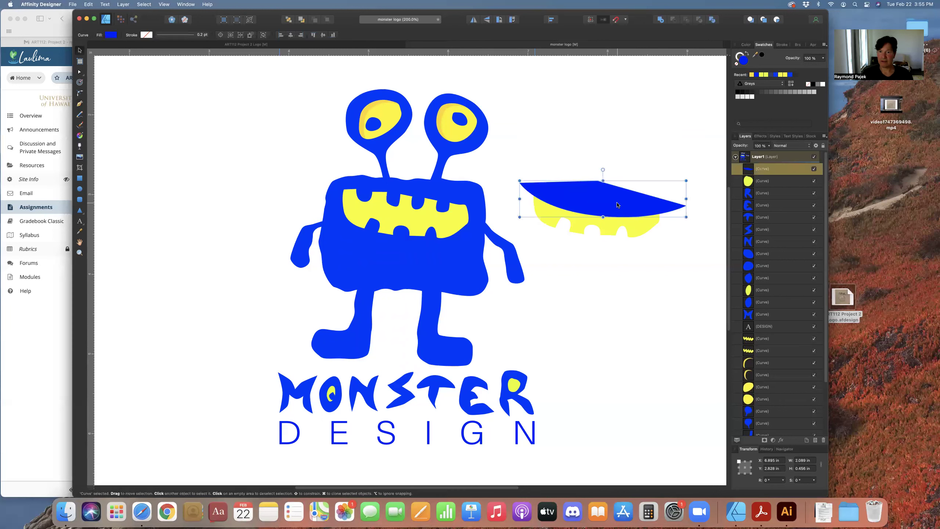
pyautogui.keyDown('shift'); pyautogui.click(637, 232); pyautogui.keyUp('shift')
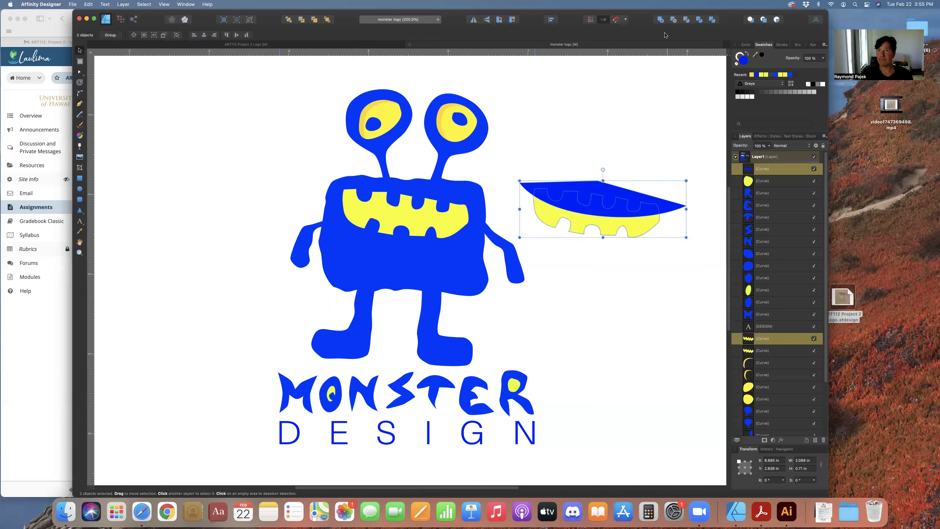
pyautogui.click(698, 22)
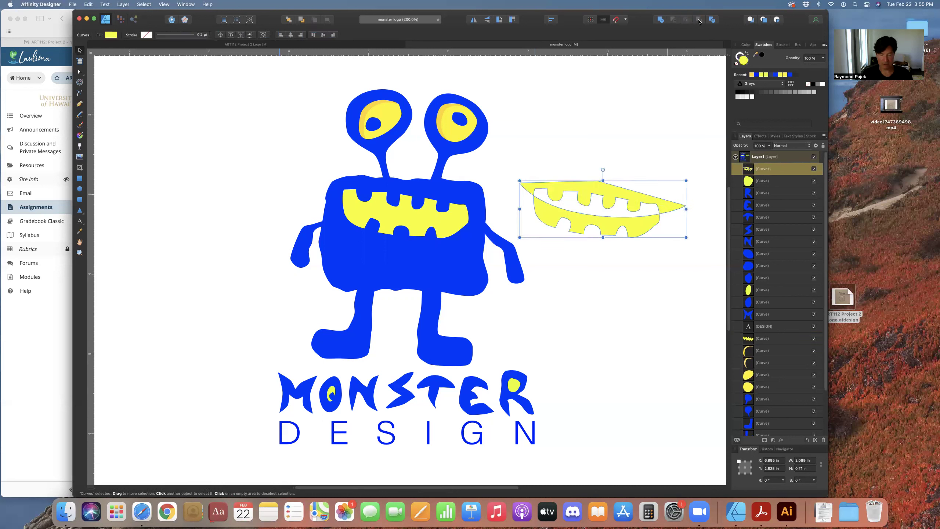
pyautogui.press('super+z')
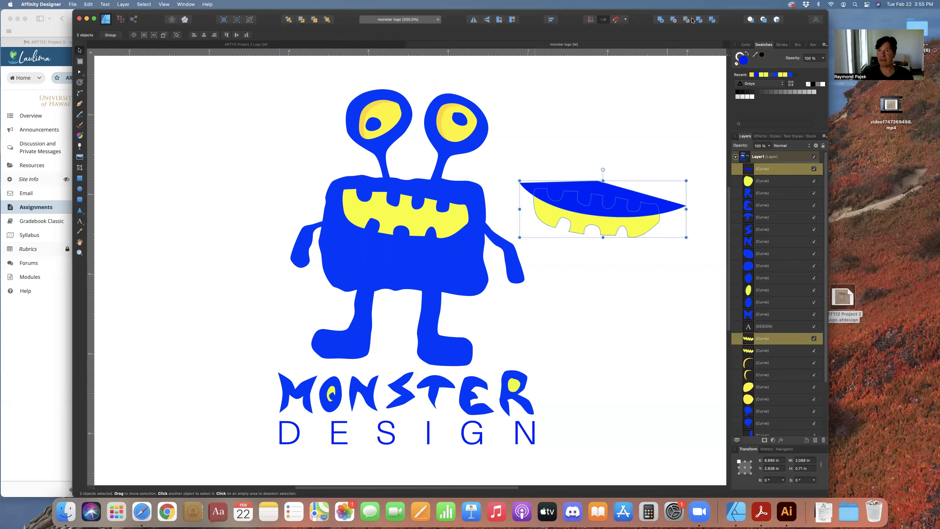
pyautogui.click(685, 21)
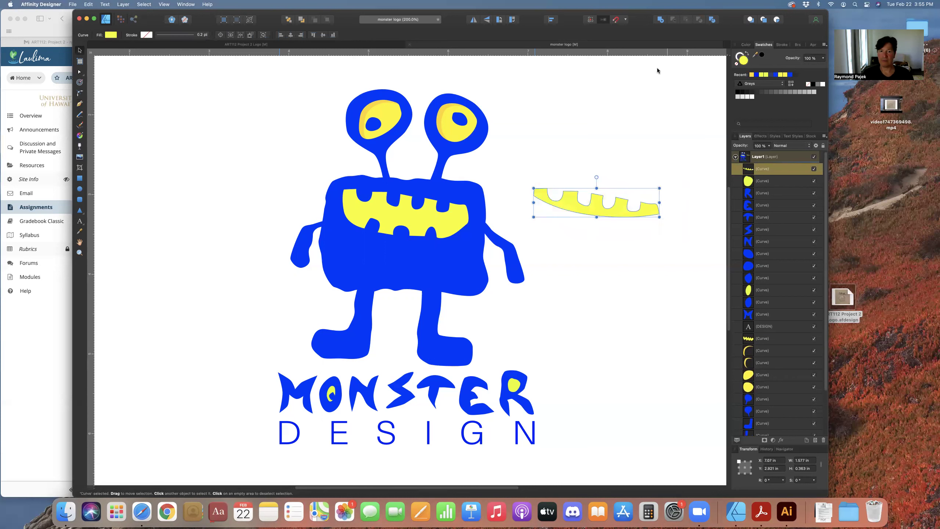
# Fill the intersected mouth piece with golden yellow and align it over the upper half of the monster's original mouth
pyautogui.click(751, 74)
pyautogui.moveTo(531, 213); pyautogui.dragTo(340, 215)
pyautogui.moveTo(423, 212); pyautogui.dragTo(423, 210)
pyautogui.click(590, 204)
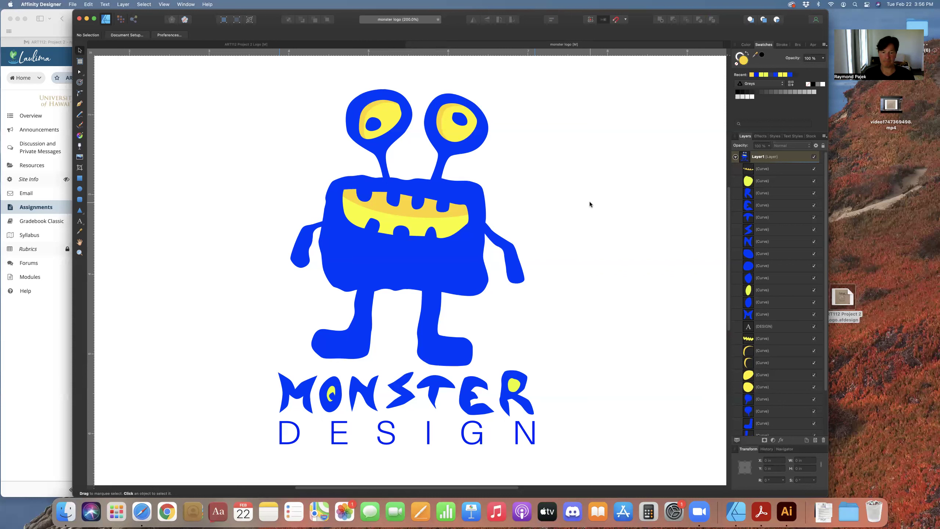
pyautogui.press('super+minus')
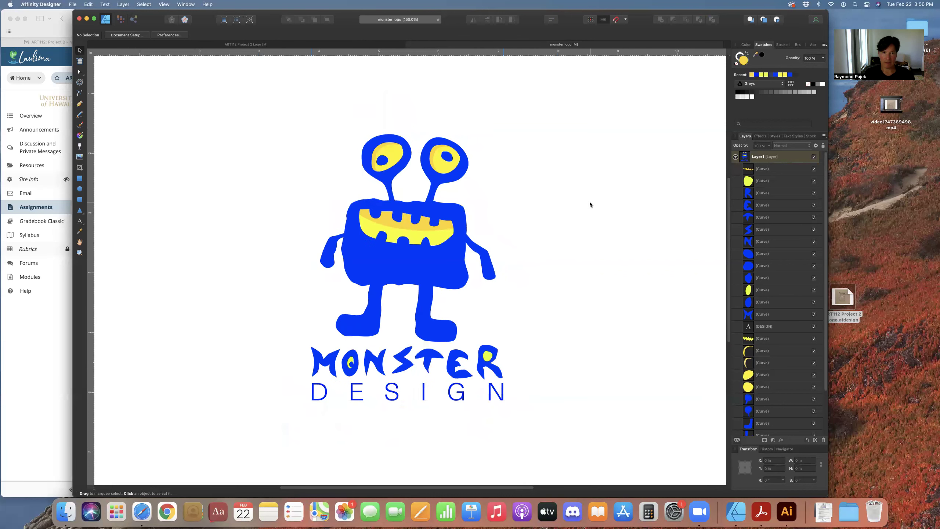